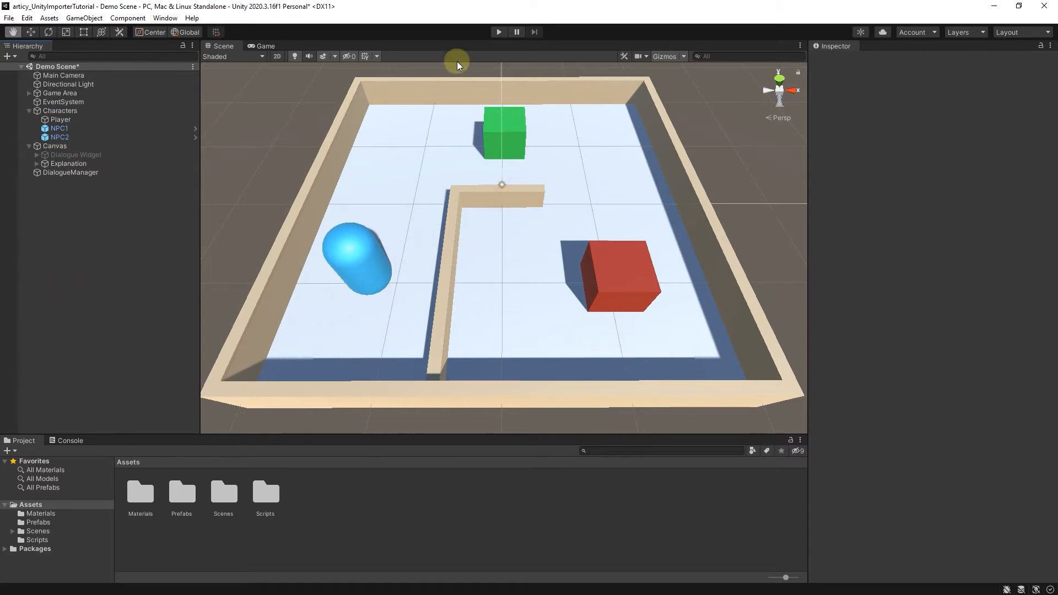
# Step: Run the demo scene, walk the player to the green box, and open and cancel its dialogue
pyautogui.click(499, 32)
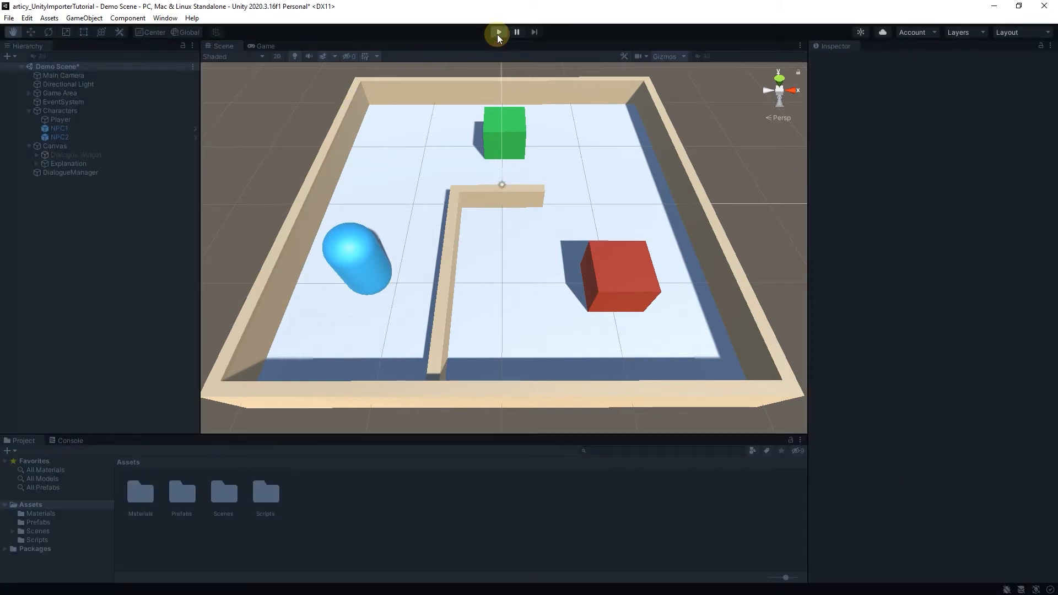
pyautogui.press('w')
pyautogui.press('d')
pyautogui.press('space')
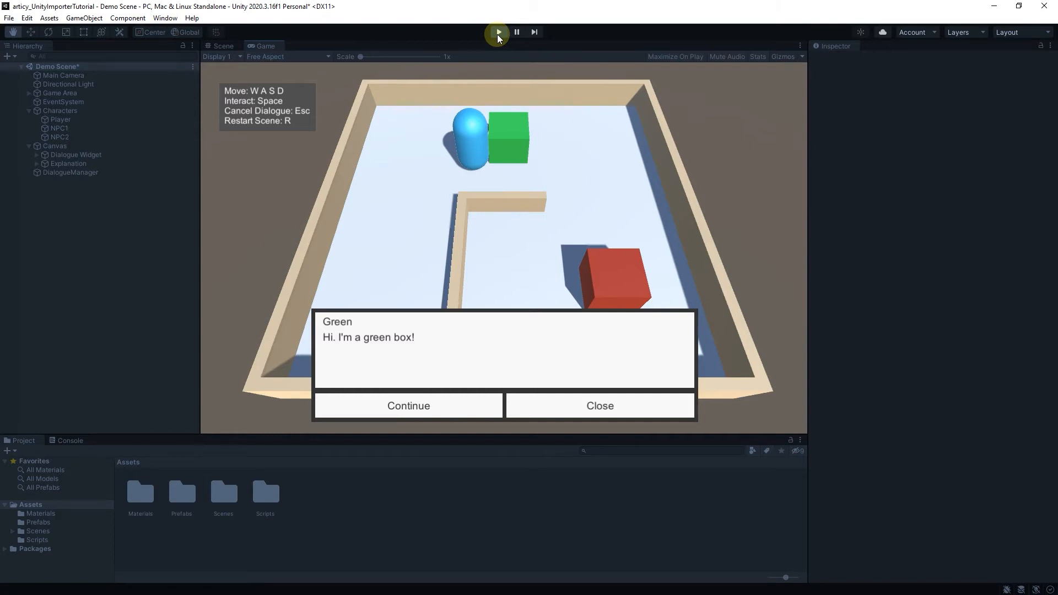
pyautogui.press('Escape')
# Step: Walk the player to the red box, open and cancel its dialogue, and stop the play test
pyautogui.press('s')
pyautogui.press('d')
pyautogui.press('d')
pyautogui.press('s')
pyautogui.press('space')
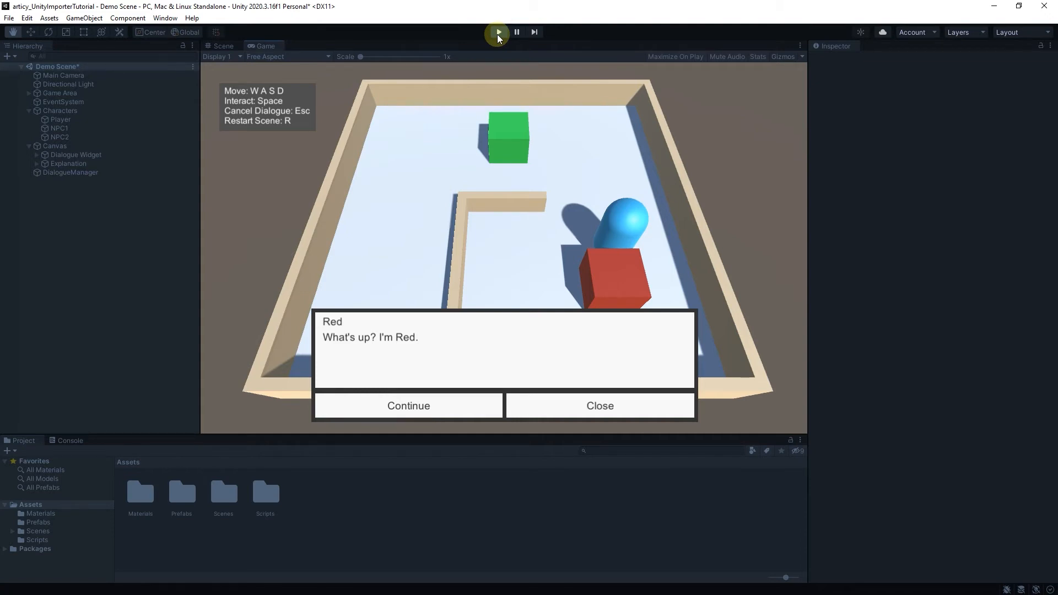
pyautogui.press('Escape')
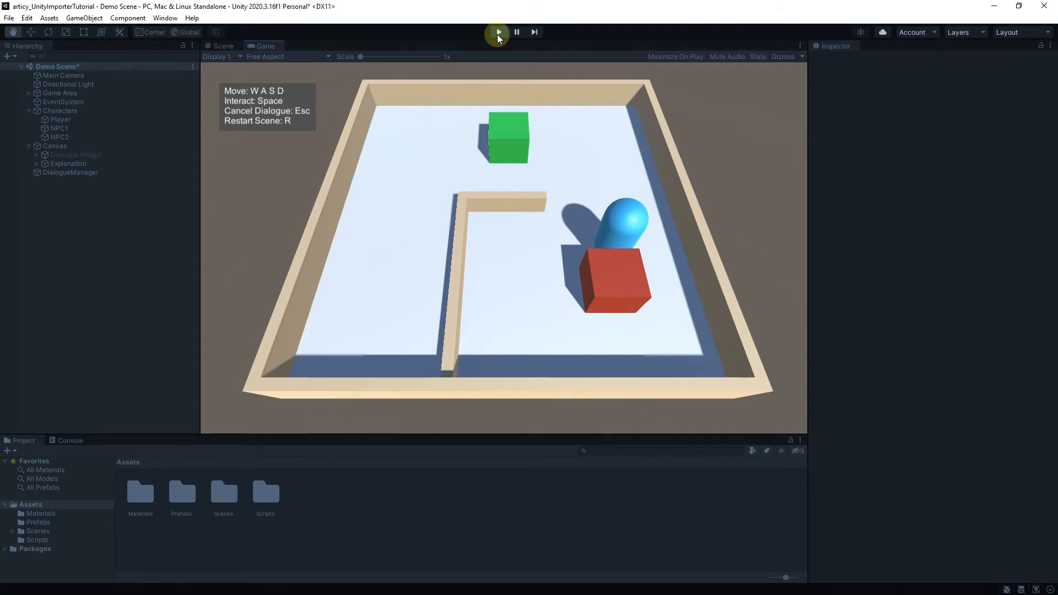
pyautogui.click(498, 33)
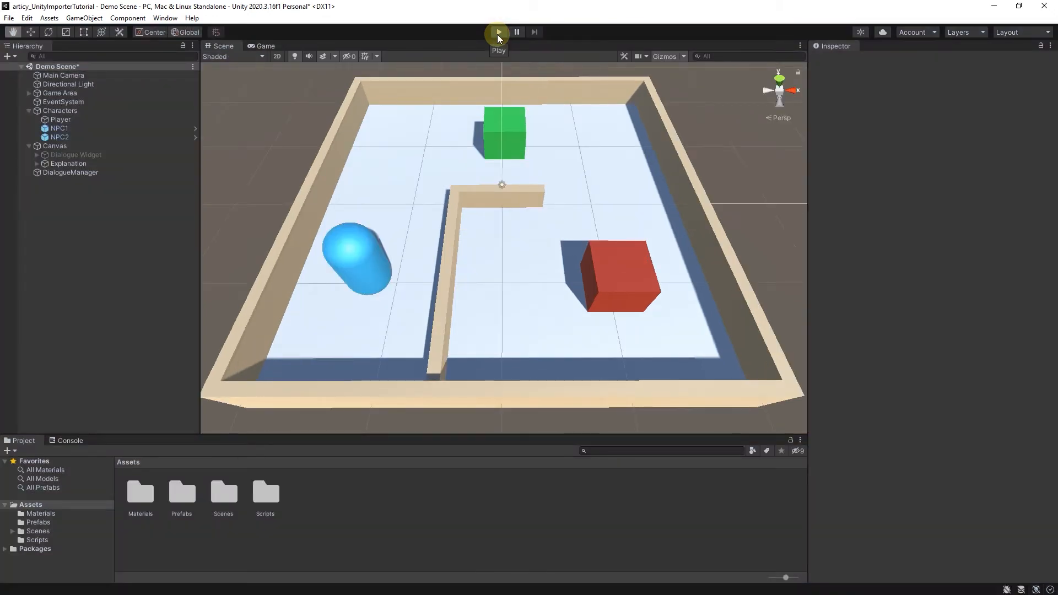
# Step: Examine the components and scripts attached to the Player and NPC1 objects
pyautogui.click(84, 120)
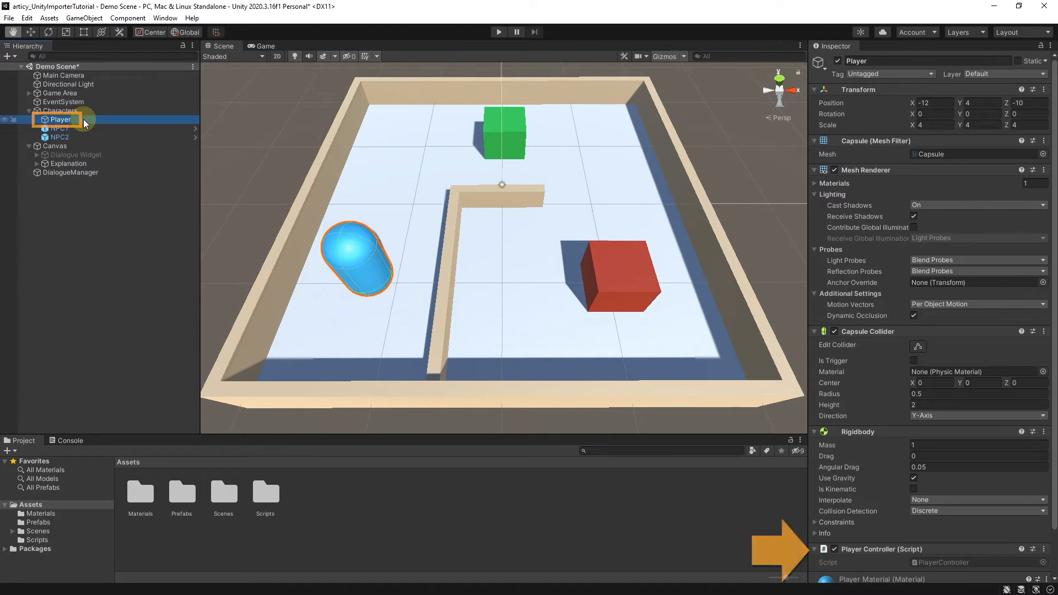
pyautogui.click(72, 129)
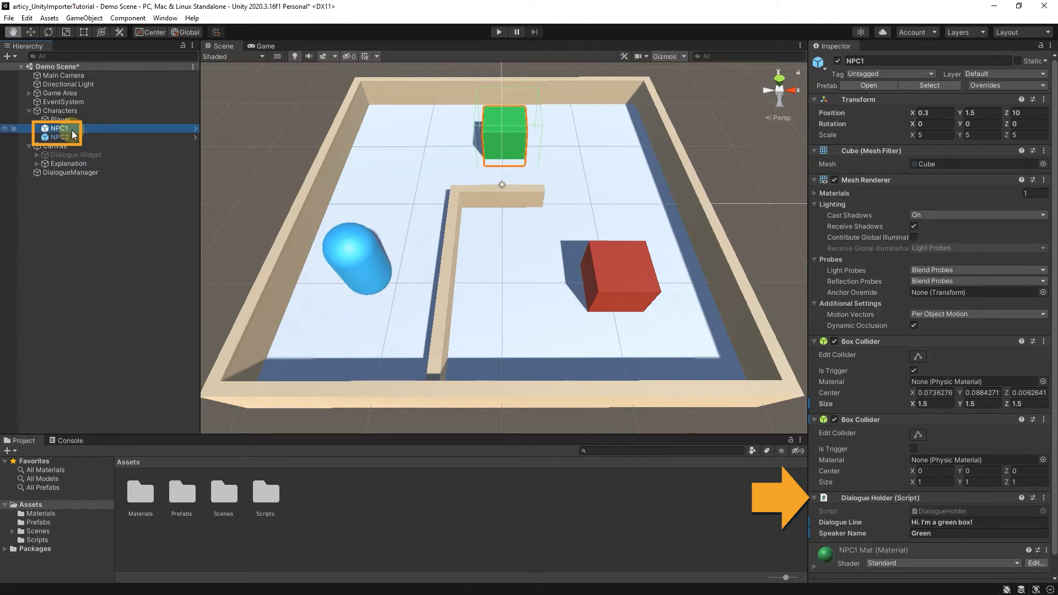
# Step: Activate the Dialogue Widget under Canvas and frame it in the 2D scene view to examine its layout
pyautogui.click(65, 156)
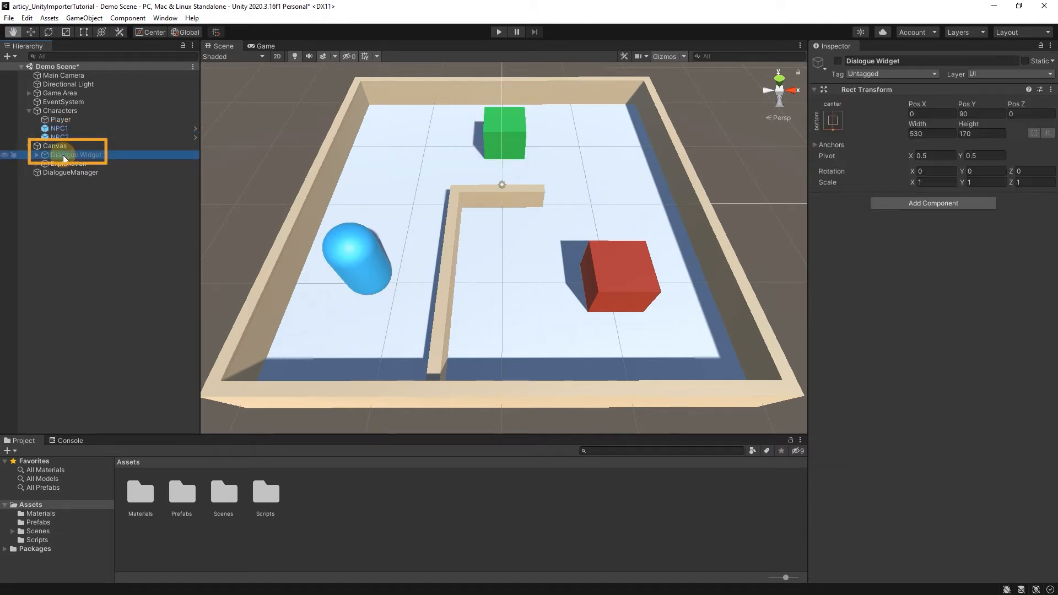
pyautogui.click(837, 61)
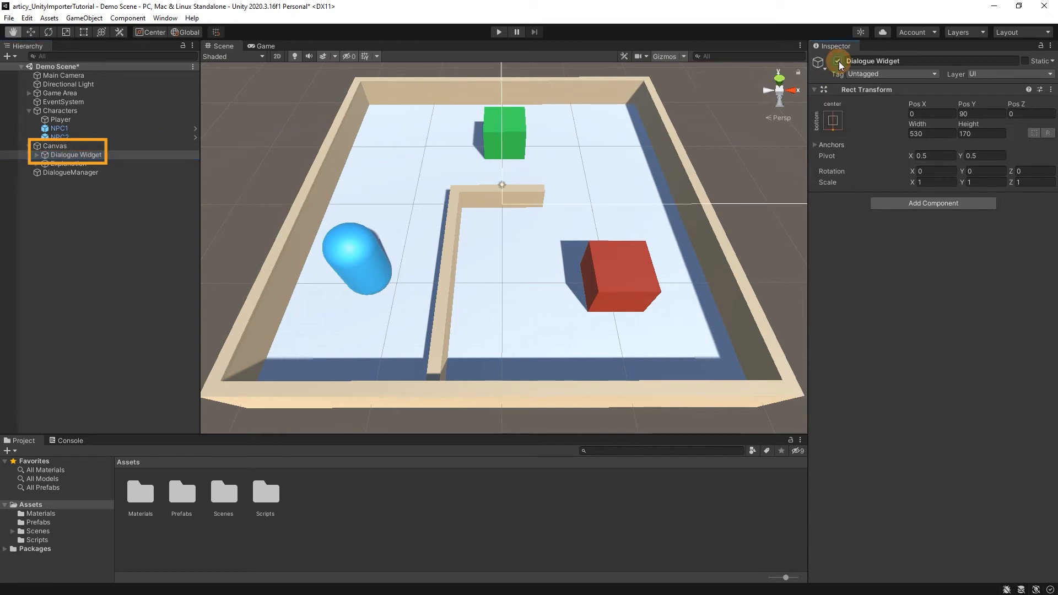
pyautogui.press('f')
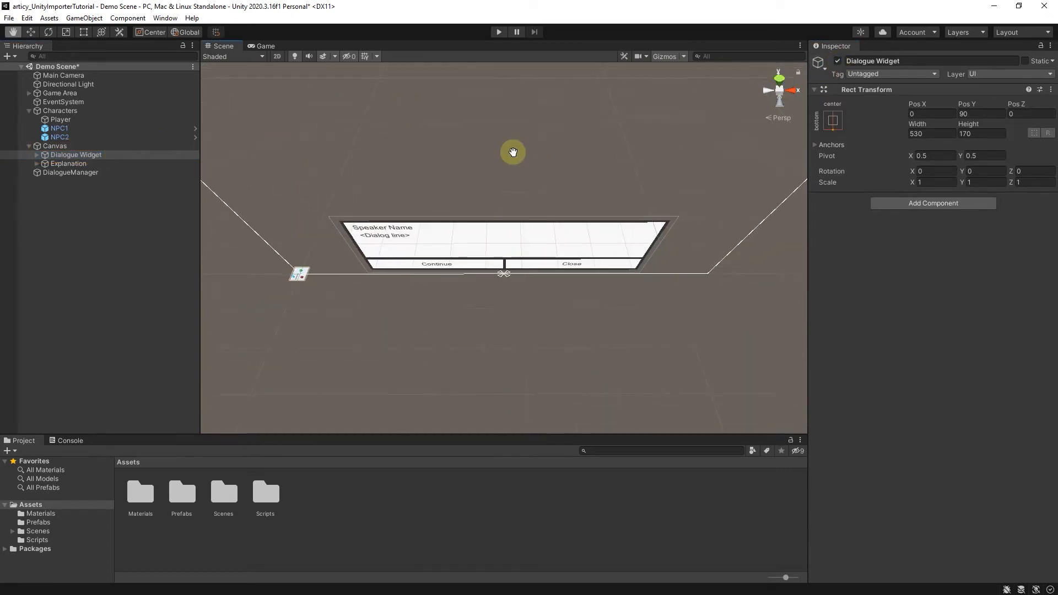
pyautogui.click(279, 59)
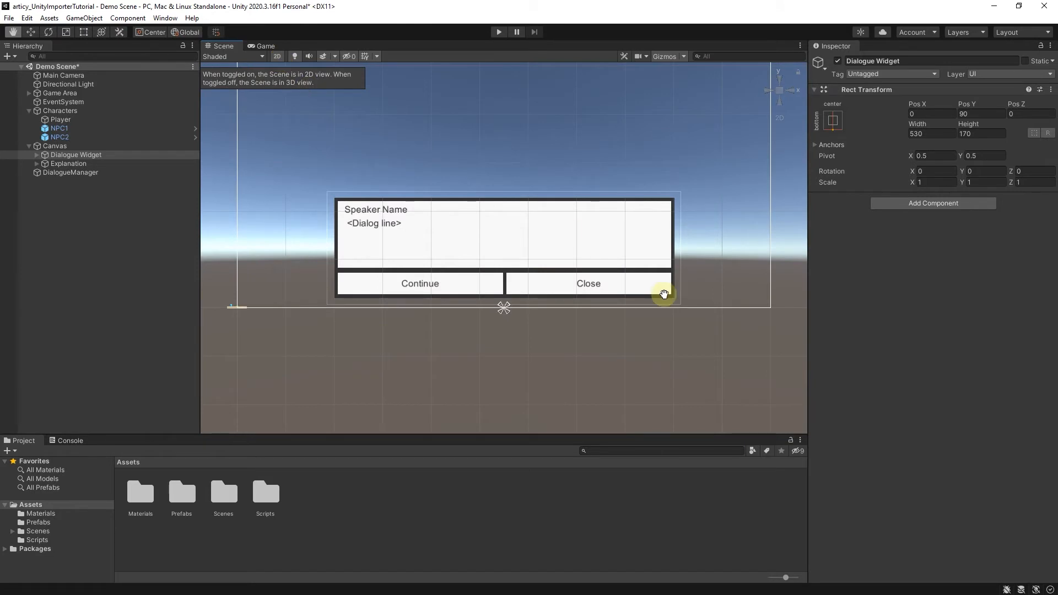
pyautogui.scroll(2, 661, 293)
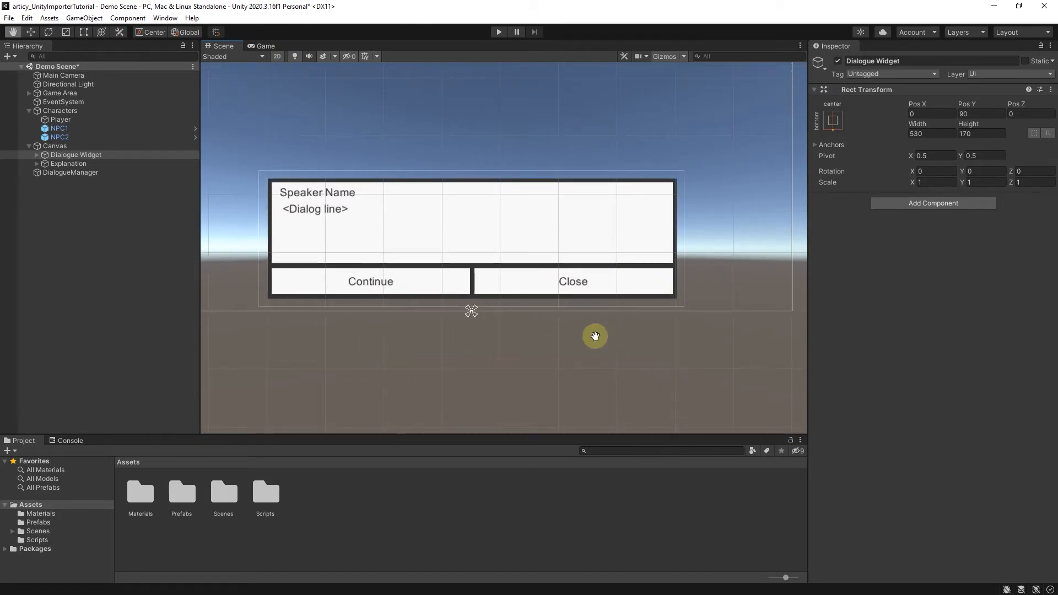
pyautogui.moveTo(540, 354); pyautogui.dragTo(570, 366)
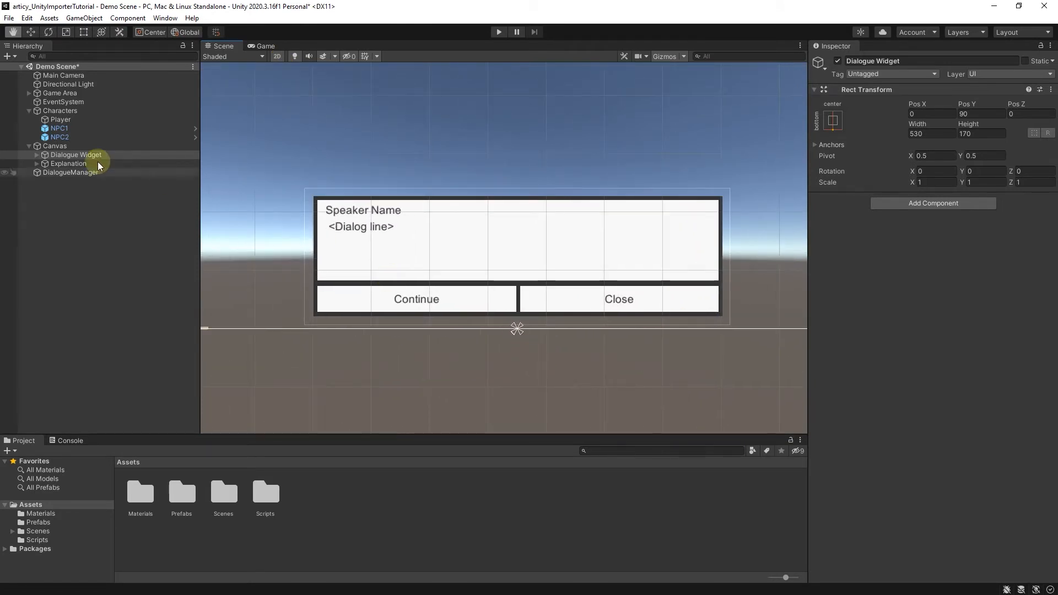
# Step: Expand the Dialogue Widget's child objects and select the DialogueManager object for inspection
pyautogui.click(37, 155)
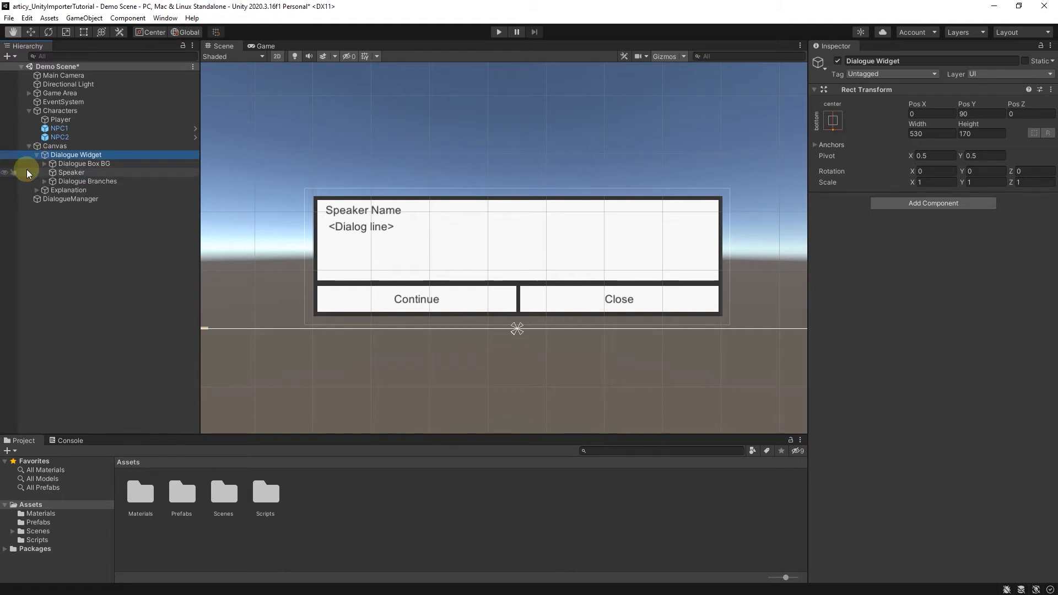
pyautogui.click(94, 199)
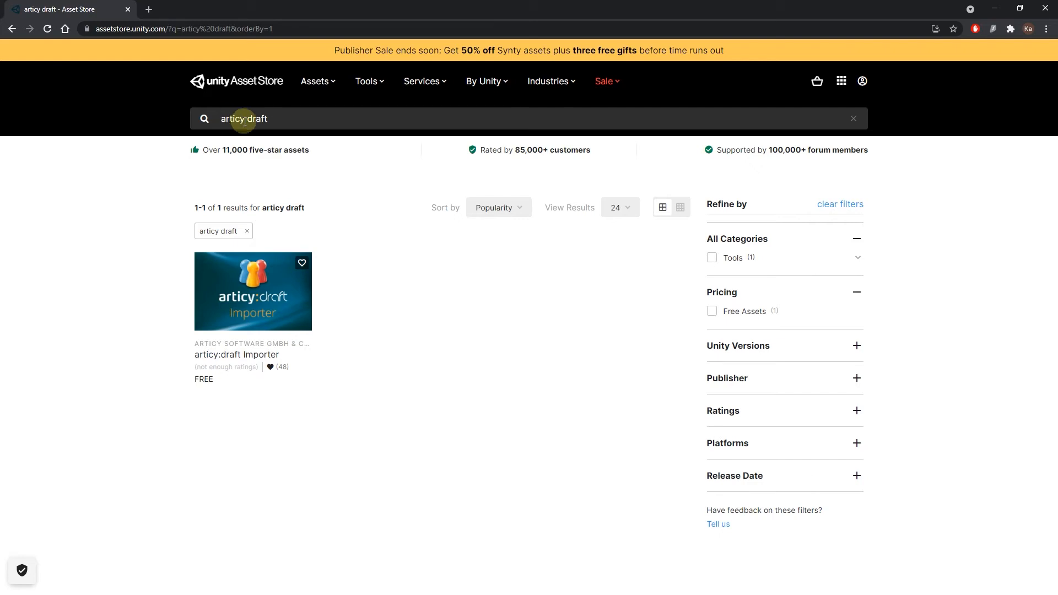
# Step: In the Unity Asset Store, open the articy:draft Importer page and add the asset to My Assets
pyautogui.click(239, 284)
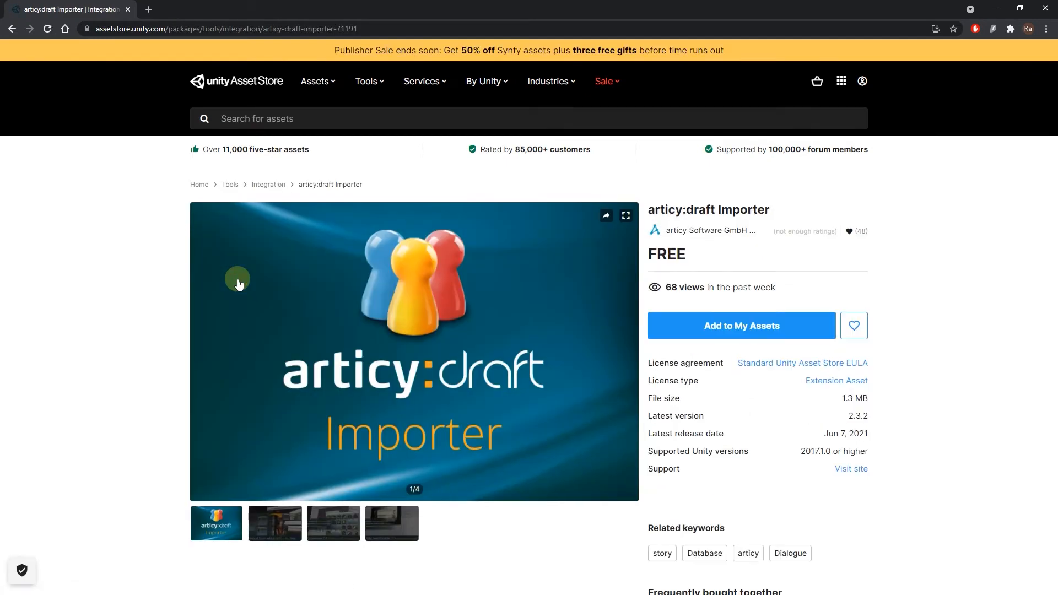
pyautogui.click(704, 331)
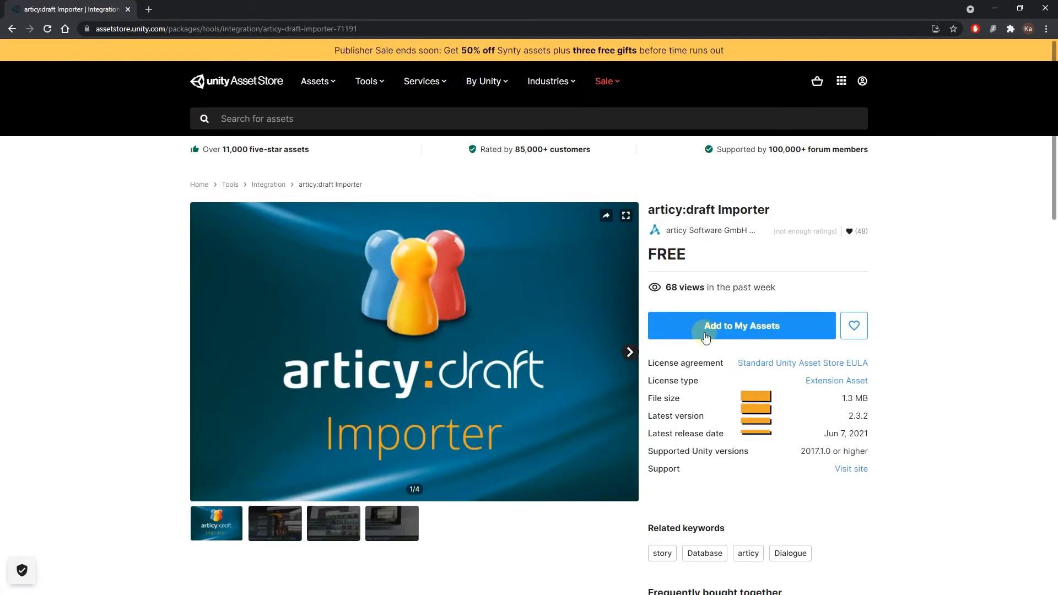
pyautogui.click(792, 337)
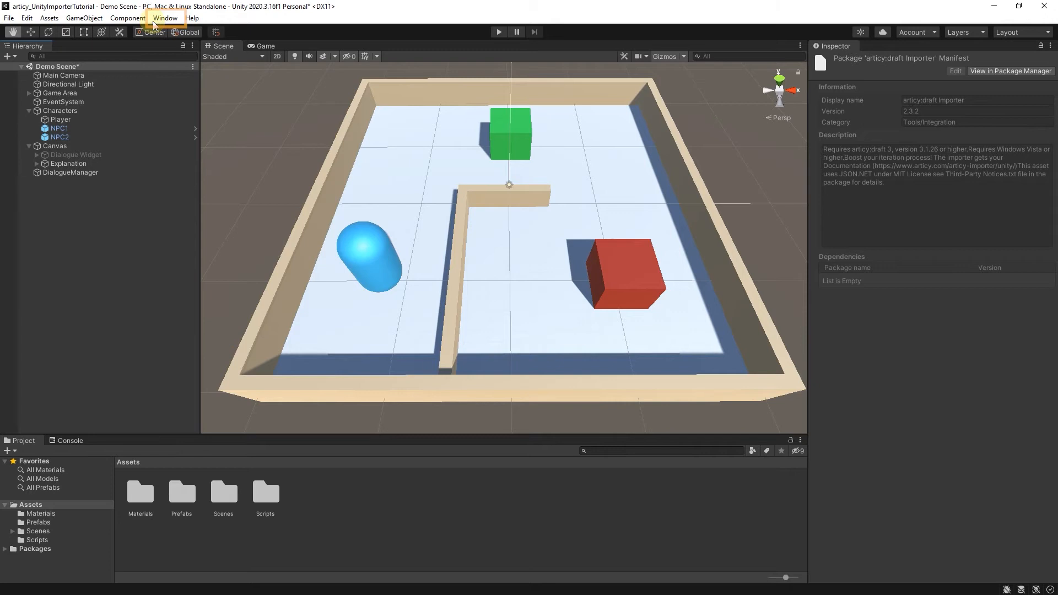
# Step: In Unity, import all files of the articy:draft Importer package from My Assets and close the Package Manager
pyautogui.click(161, 19)
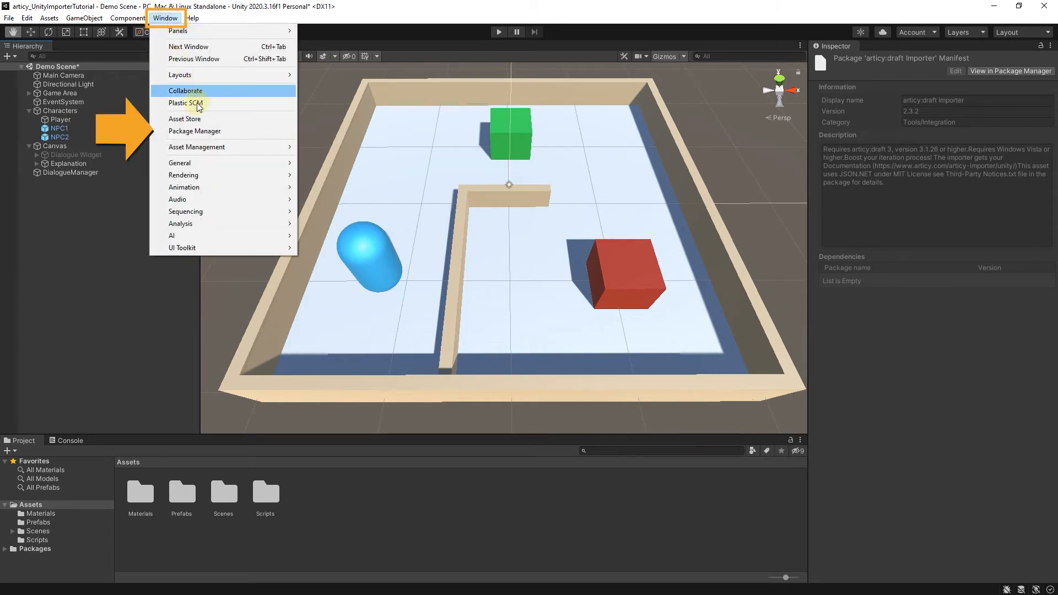
pyautogui.click(202, 132)
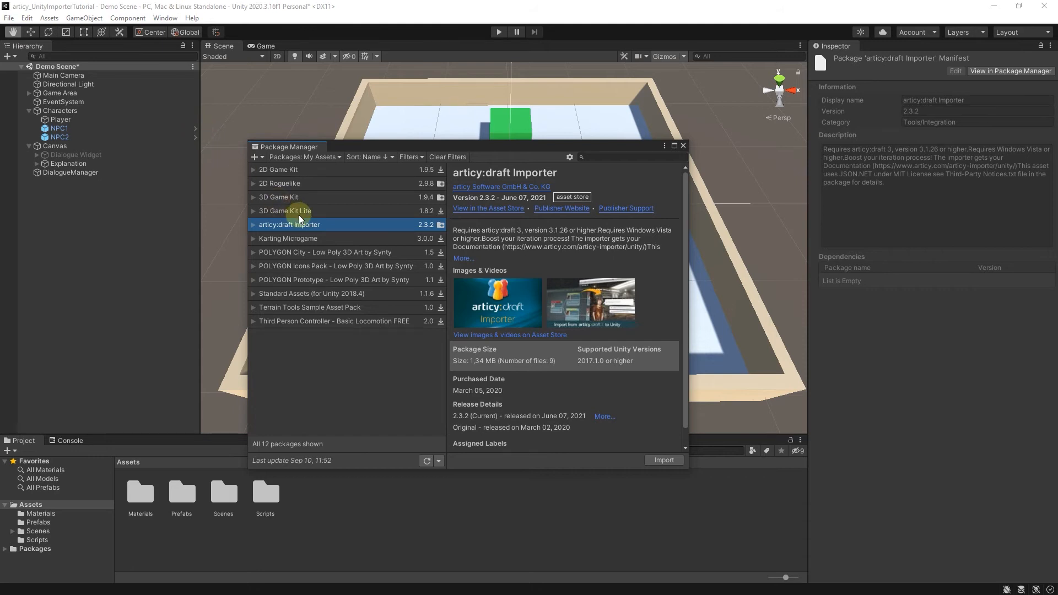
pyautogui.click(660, 460)
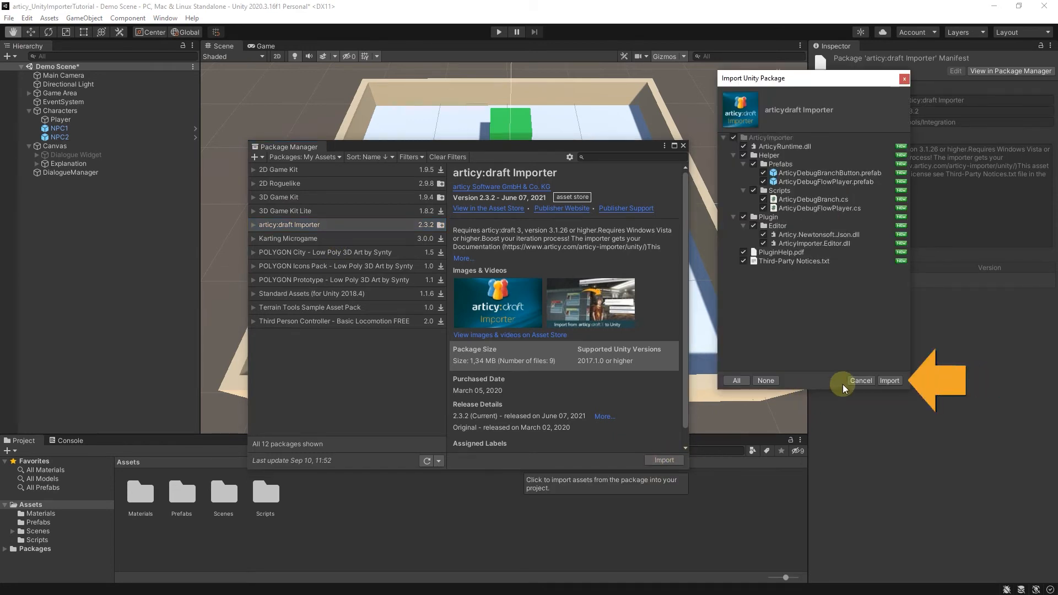
pyautogui.click(887, 381)
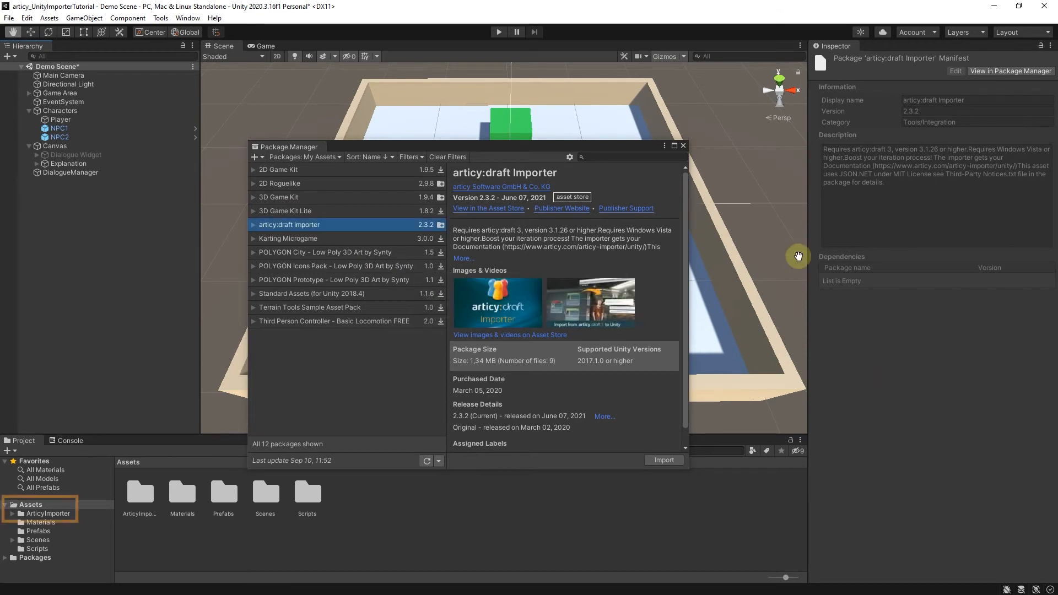
pyautogui.click(683, 145)
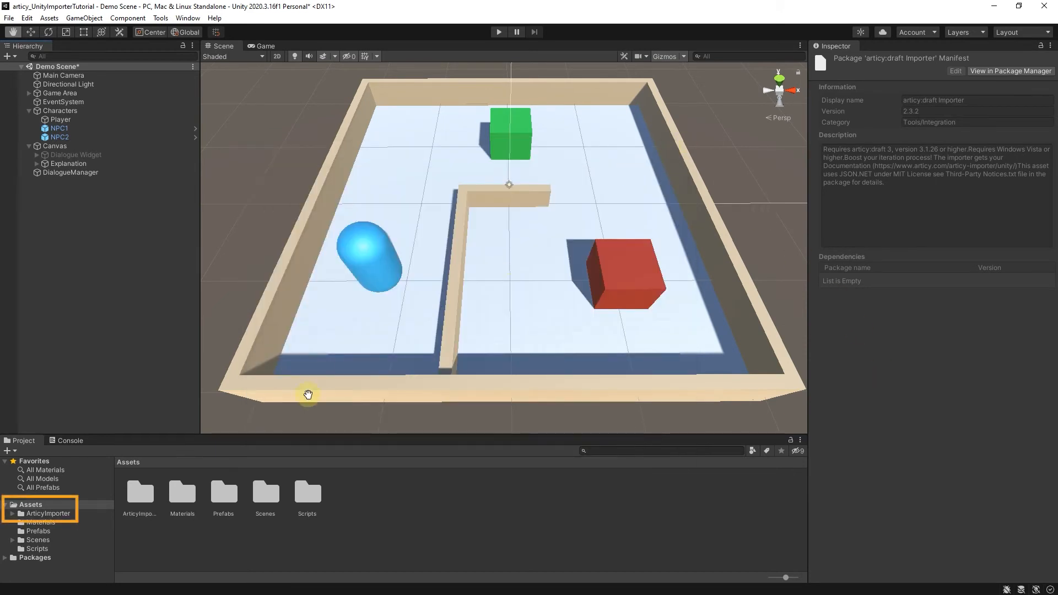
pyautogui.click(70, 515)
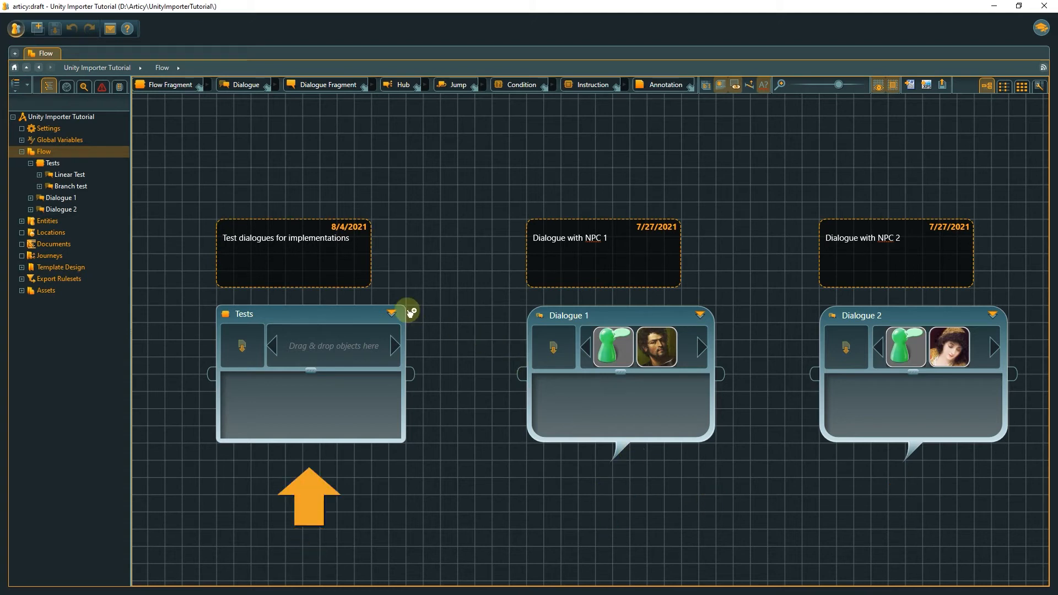
# Step: In articy:draft, open the Linear Test dialogue inside the Tests fragment and examine its chain of dialogue lines
pyautogui.click(391, 314)
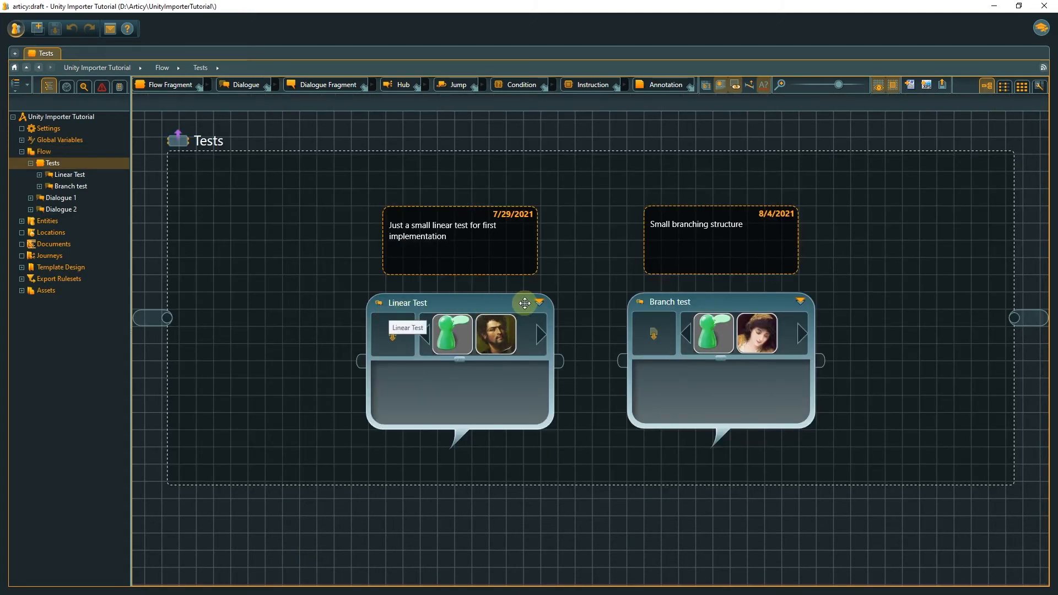
pyautogui.click(540, 303)
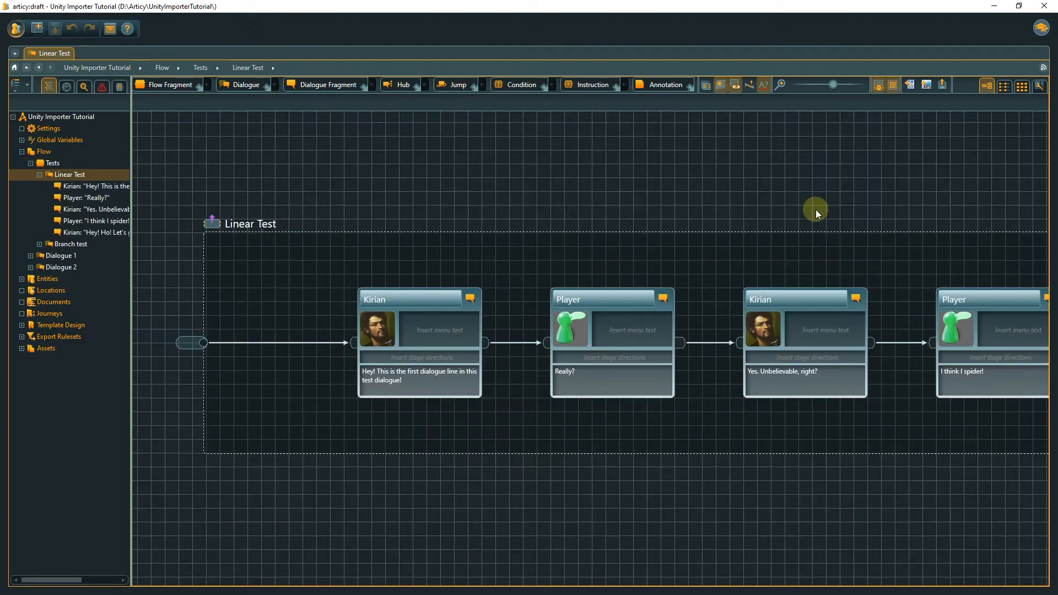
pyautogui.moveTo(985, 192); pyautogui.dragTo(539, 180, button='right')
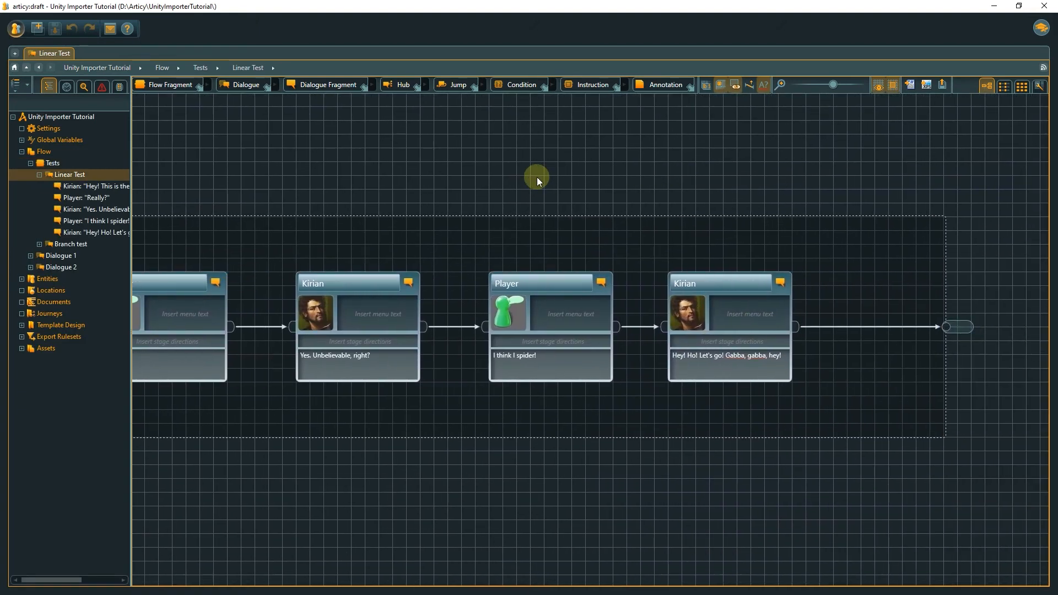
# Step: Open Dialogue 2 and examine its branches, jumps and conditions along the whole flow
pyautogui.click(55, 268)
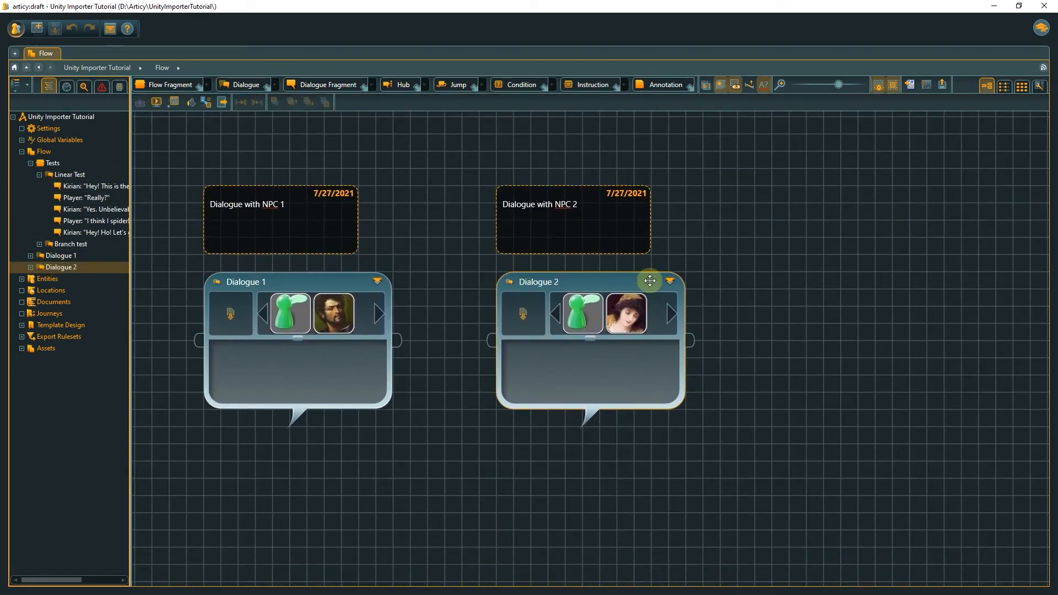
pyautogui.click(670, 281)
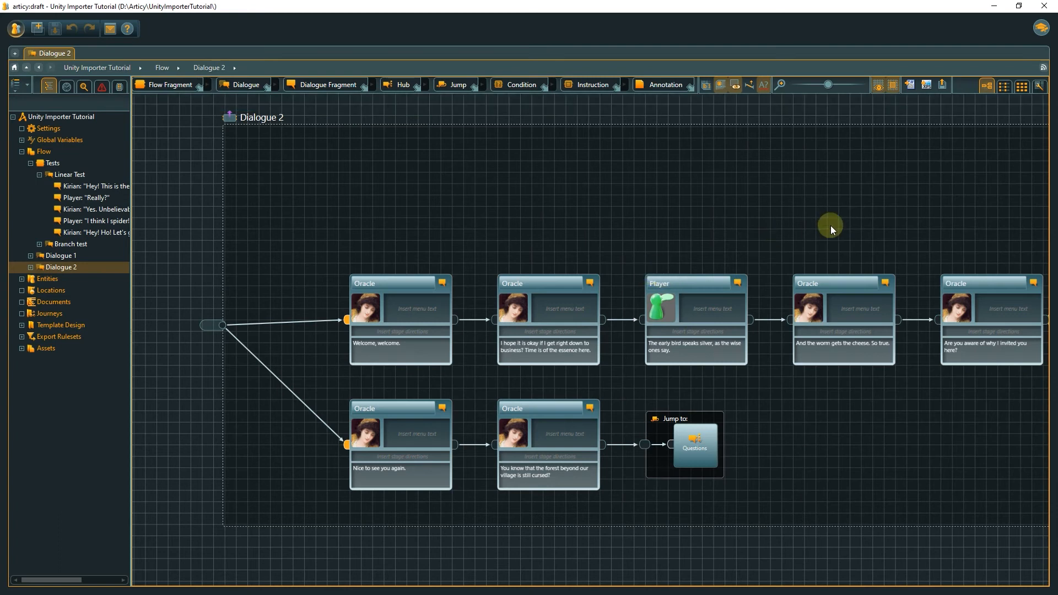
pyautogui.moveTo(1010, 187); pyautogui.dragTo(609, 171, button='right')
pyautogui.moveTo(996, 160); pyautogui.dragTo(611, 160, button='right')
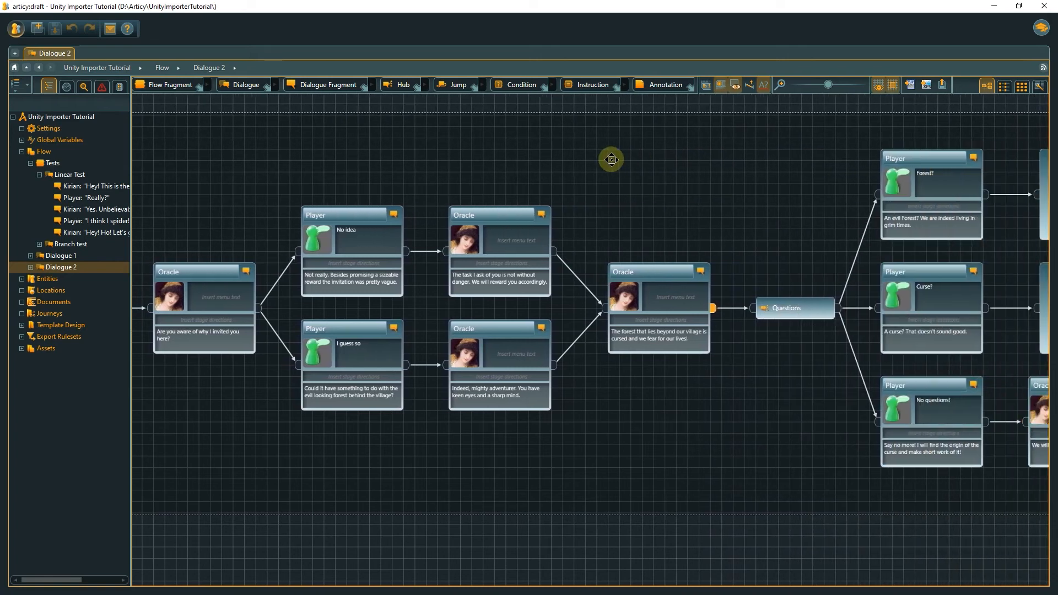
pyautogui.moveTo(1032, 125); pyautogui.dragTo(333, 123, button='right')
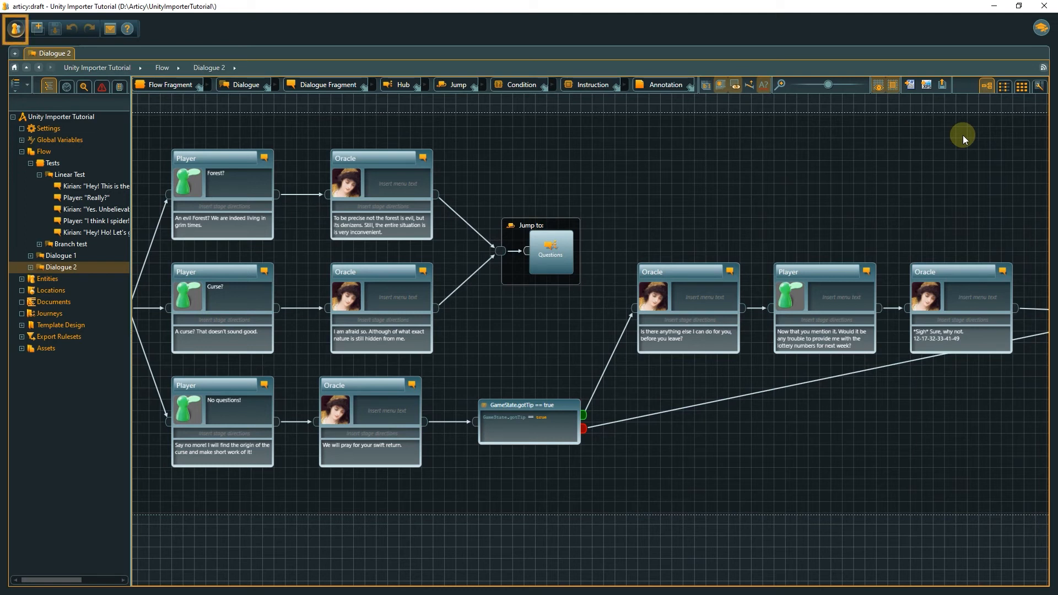
# Step: Export all objects in Unity format with the default ruleset to Unity Importer Tutorial.articyu3d in the Unity project's Assets folder
pyautogui.click(16, 29)
pyautogui.click(49, 107)
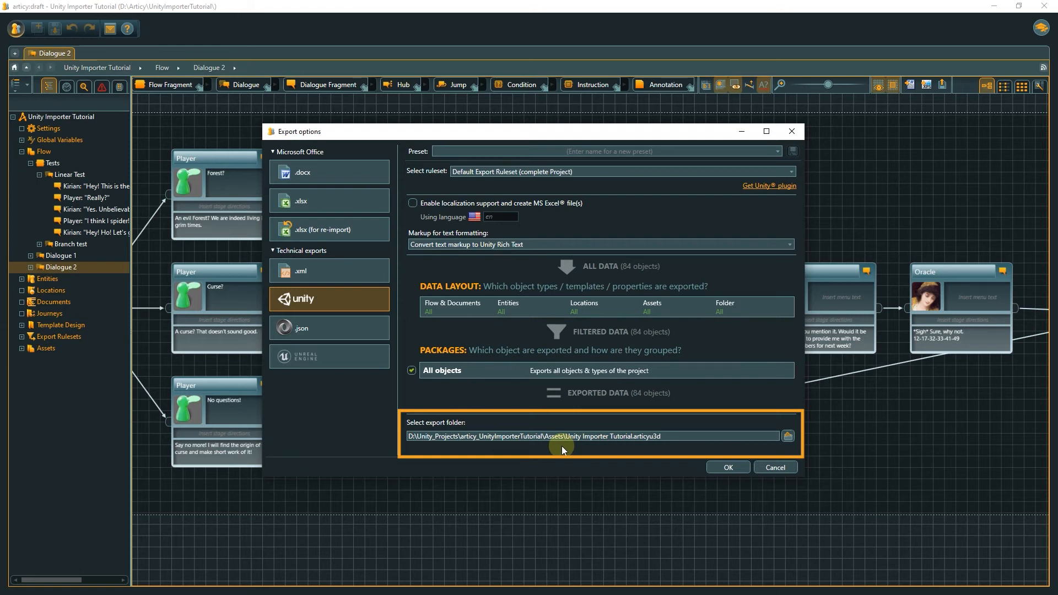
pyautogui.click(716, 468)
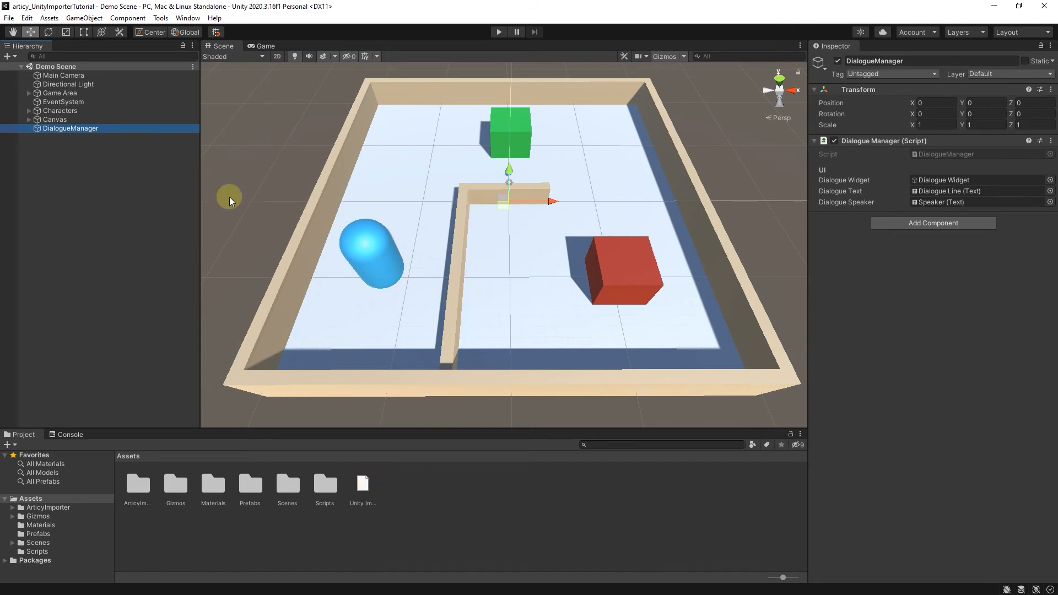
pyautogui.click(164, 19)
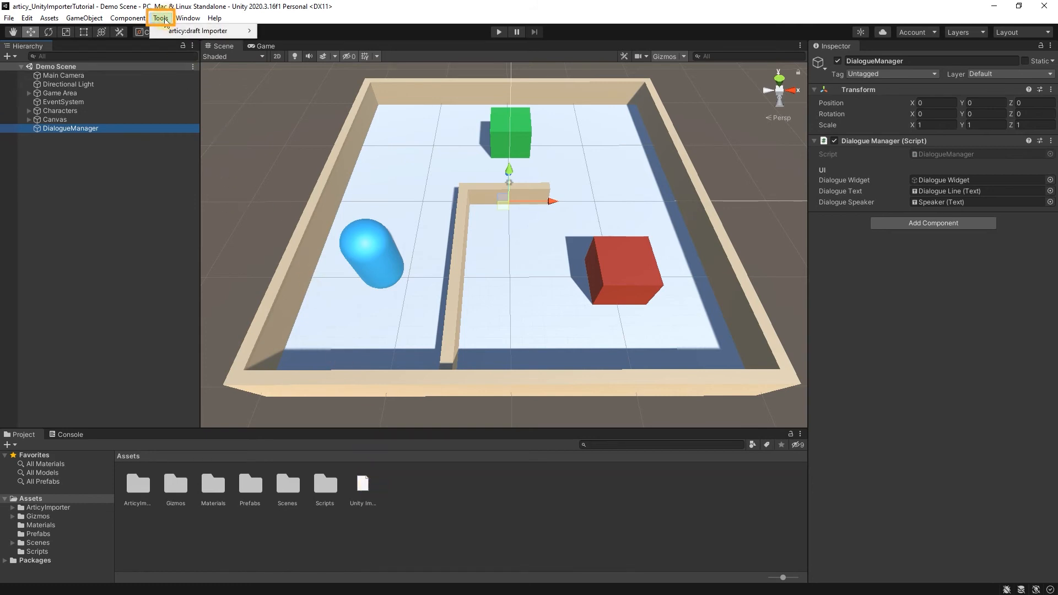
pyautogui.moveTo(201, 32)
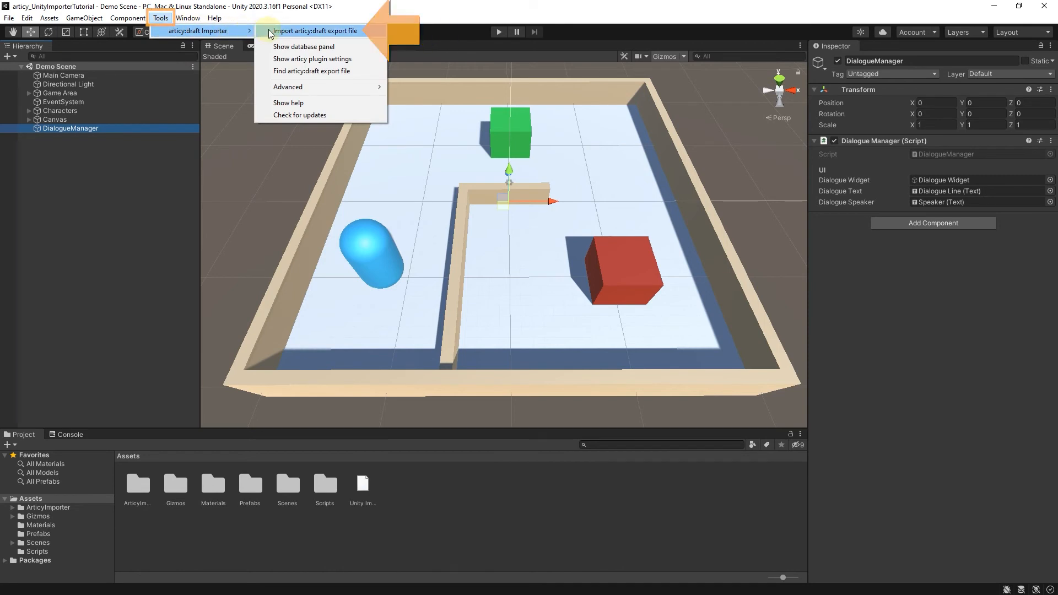
pyautogui.click(164, 169)
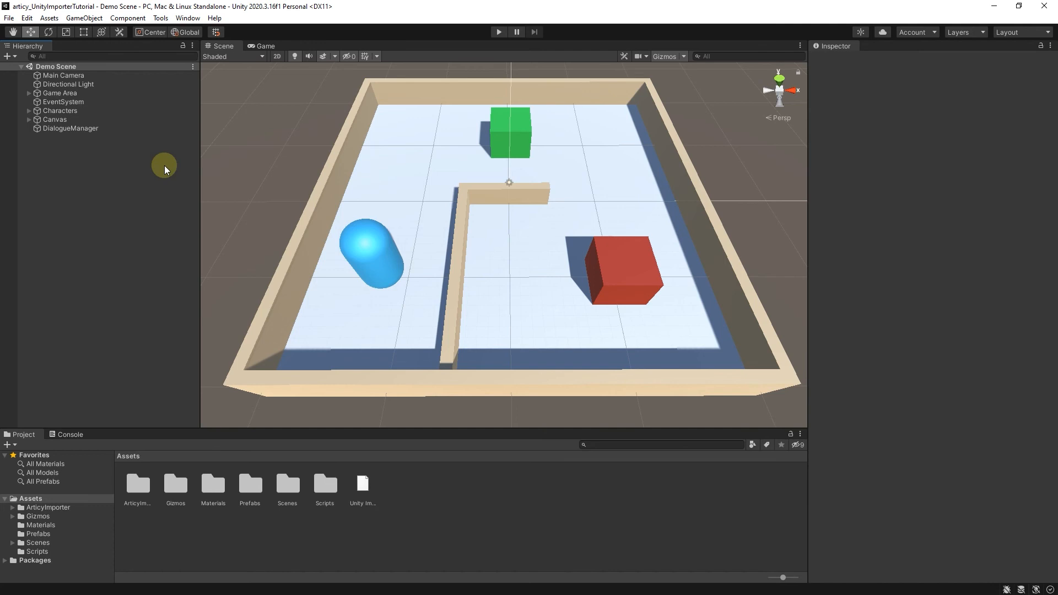
# Step: Show the articy database panel and look through the list of imported objects
pyautogui.click(160, 19)
pyautogui.moveTo(167, 31)
pyautogui.click(298, 48)
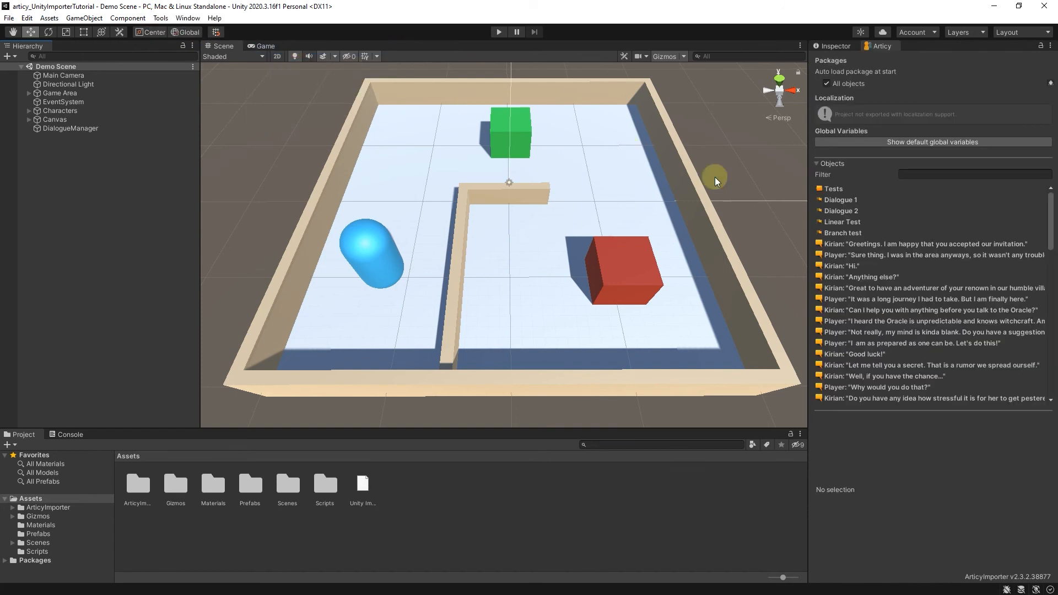
pyautogui.scroll(-10, 936, 234)
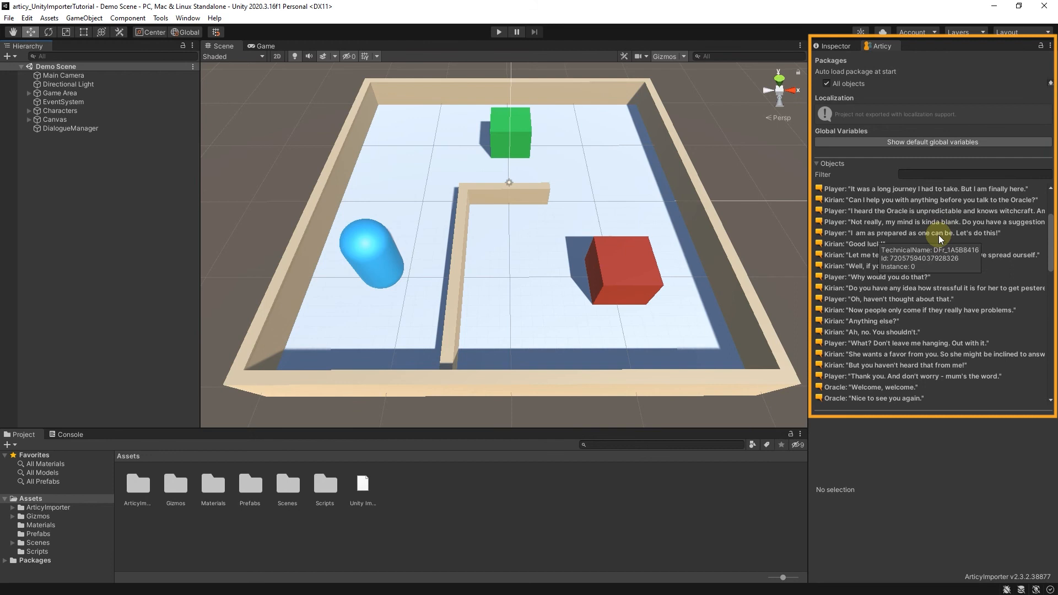
pyautogui.scroll(12, 939, 238)
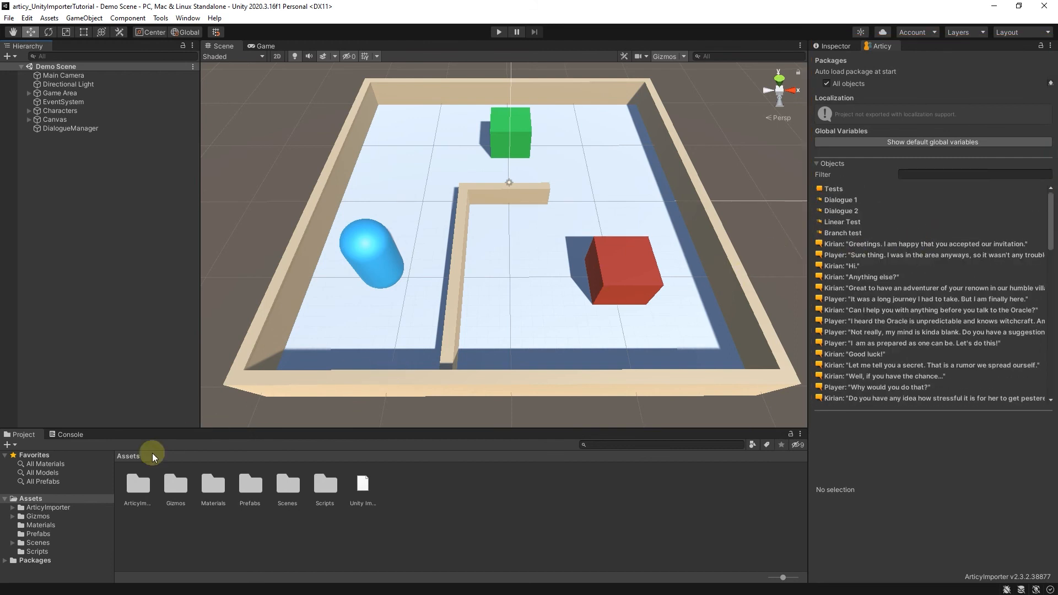
# Step: Add the ArticyDebugFlowPlayer prefab from ArticyImporter/Helper/Prefabs to the scene as a child of Canvas
pyautogui.click(61, 508)
pyautogui.click(12, 508)
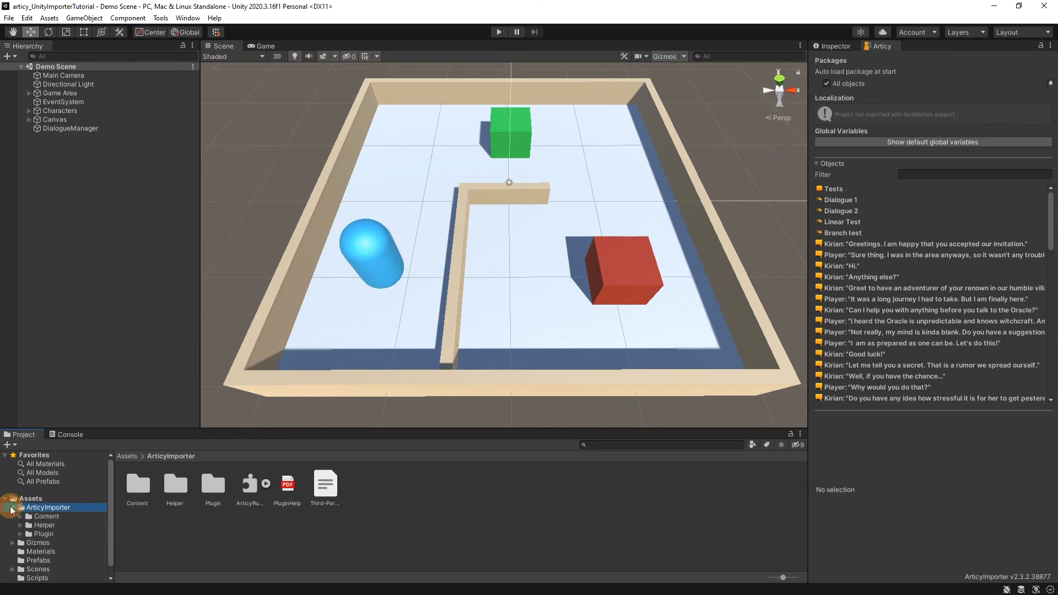
pyautogui.click(21, 525)
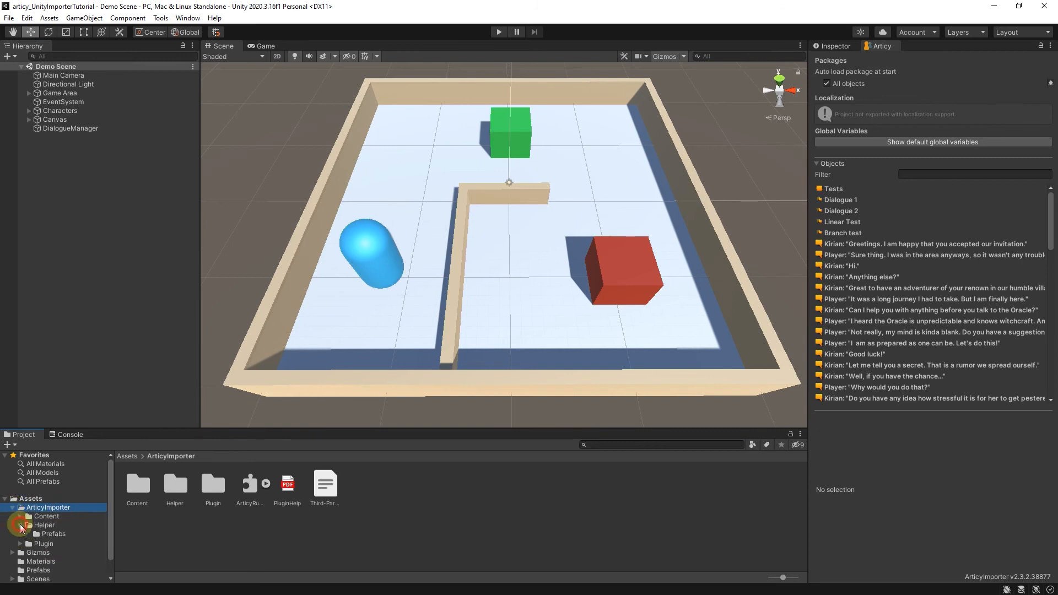
pyautogui.click(47, 534)
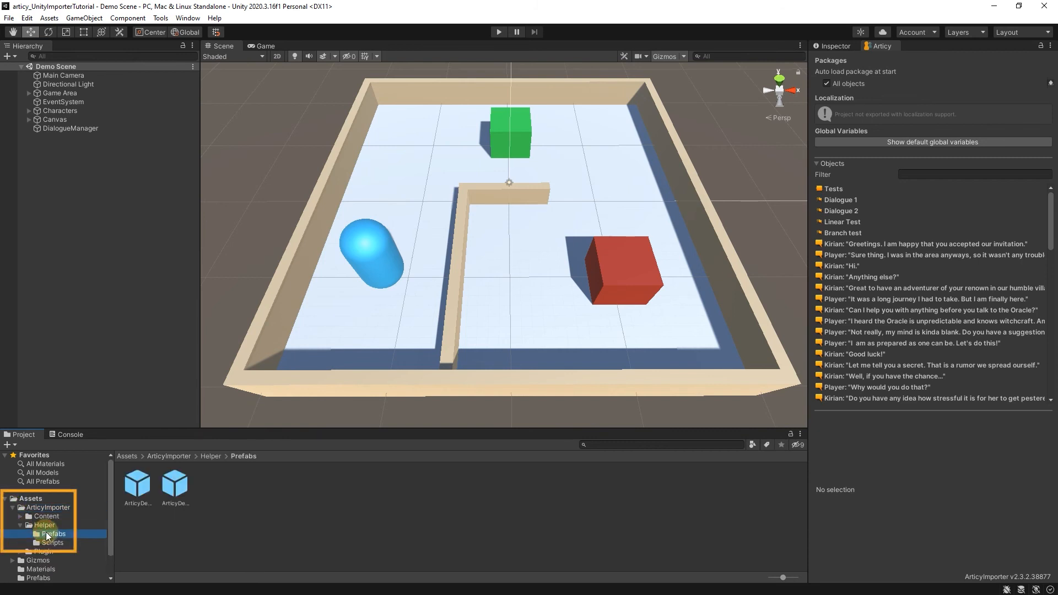
pyautogui.moveTo(781, 577)
pyautogui.mouseDown()
pyautogui.moveTo(761, 576)
pyautogui.moveTo(774, 582)
pyautogui.mouseUp()
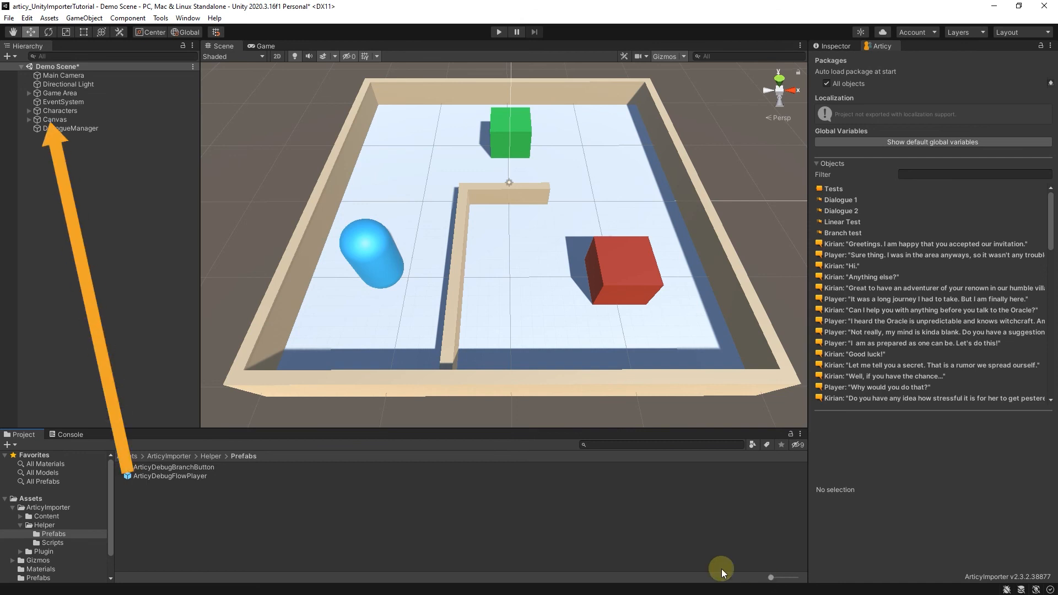
pyautogui.moveTo(196, 480); pyautogui.dragTo(52, 122)
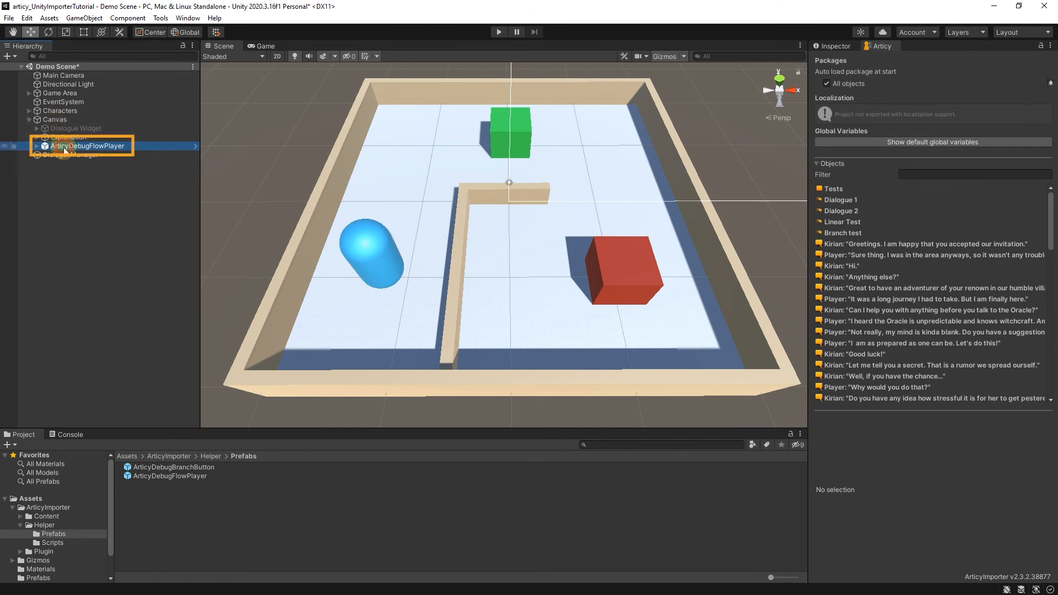
# Step: In the Articy Flow Player component of ArticyDebugFlowPlayer, set the Start On object to Dialogue 1
pyautogui.click(823, 46)
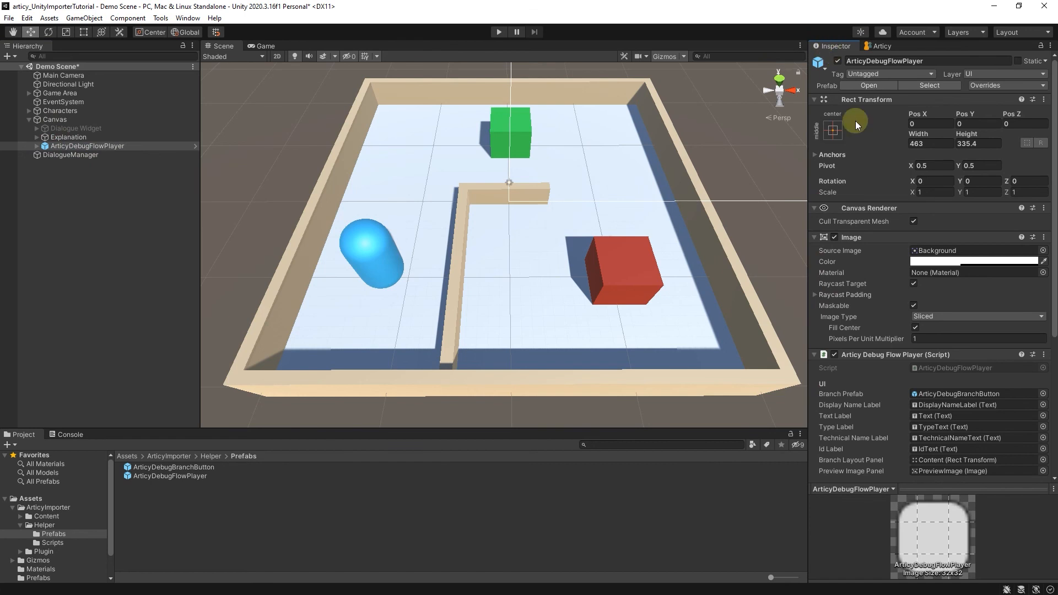
pyautogui.scroll(-5, 852, 378)
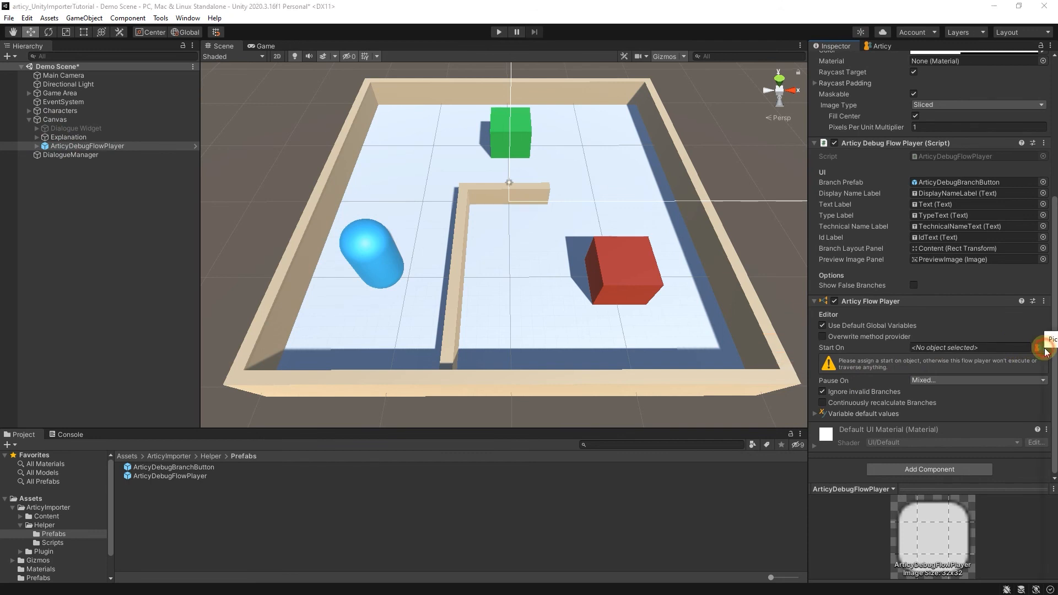
pyautogui.click(1044, 349)
pyautogui.click(642, 269)
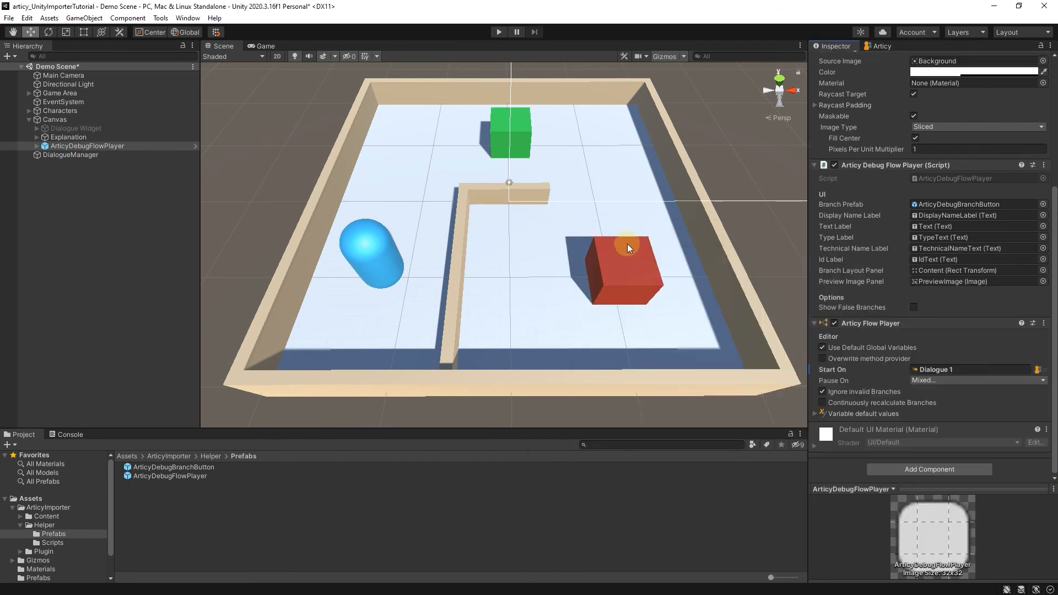
# Step: Play the scene and advance Dialogue 1 through the "Long travels" reply to the question about help before talking to the Oracle
pyautogui.click(492, 33)
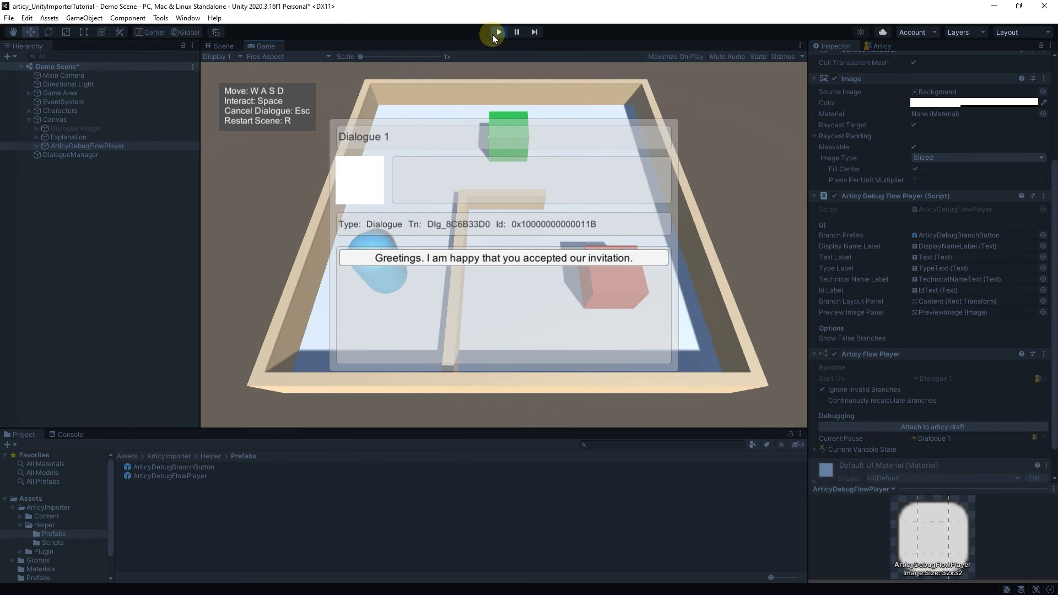
pyautogui.click(621, 259)
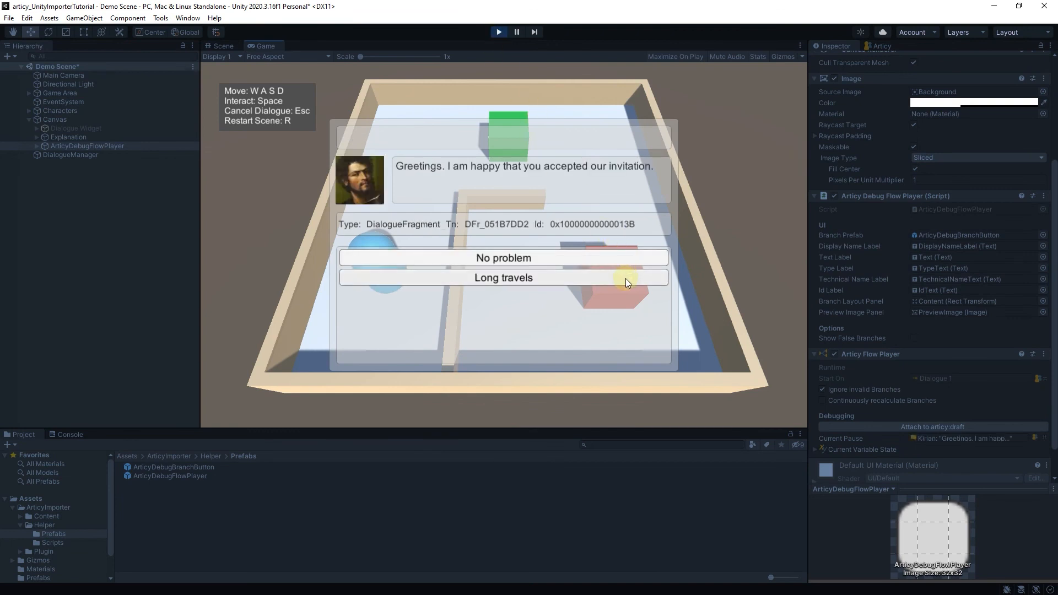
pyautogui.click(625, 279)
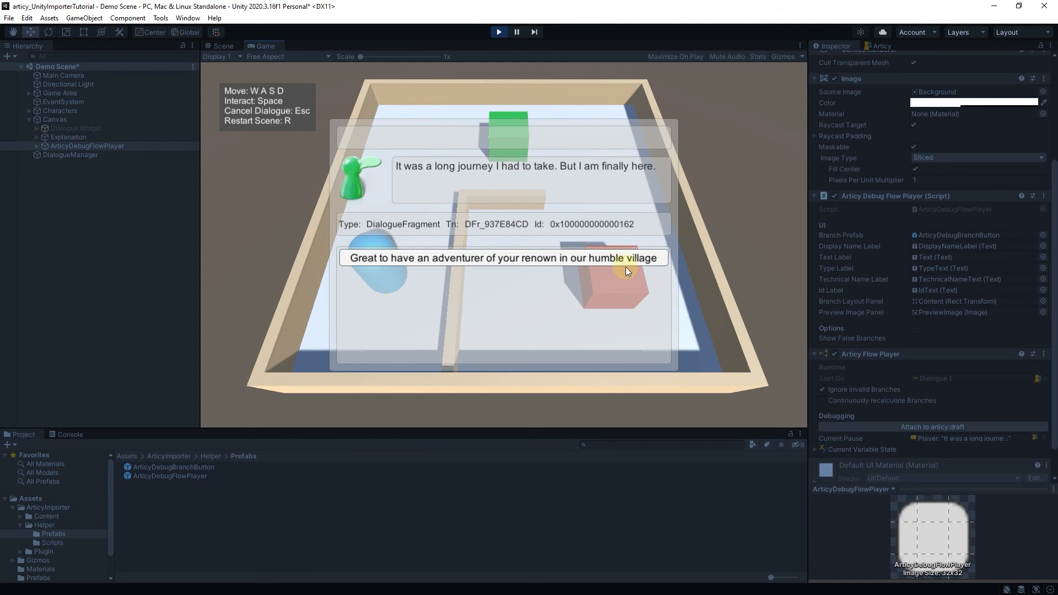
pyautogui.click(628, 258)
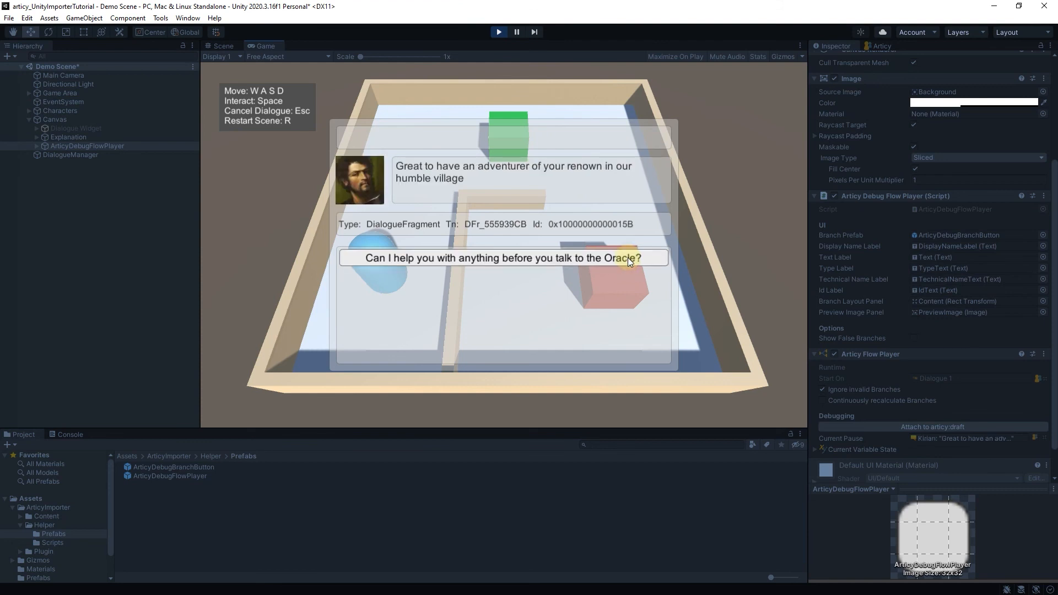
pyautogui.click(627, 257)
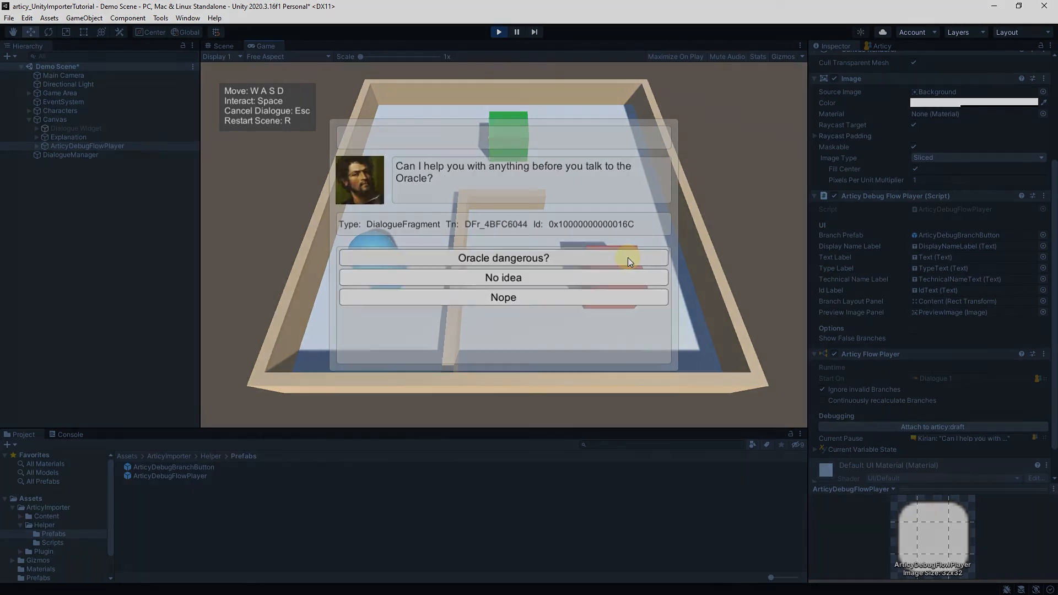